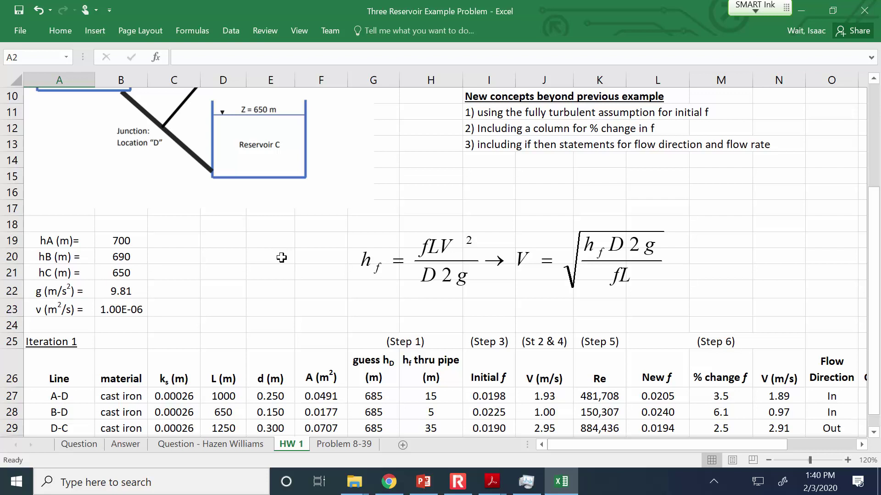
left_click(487, 112)
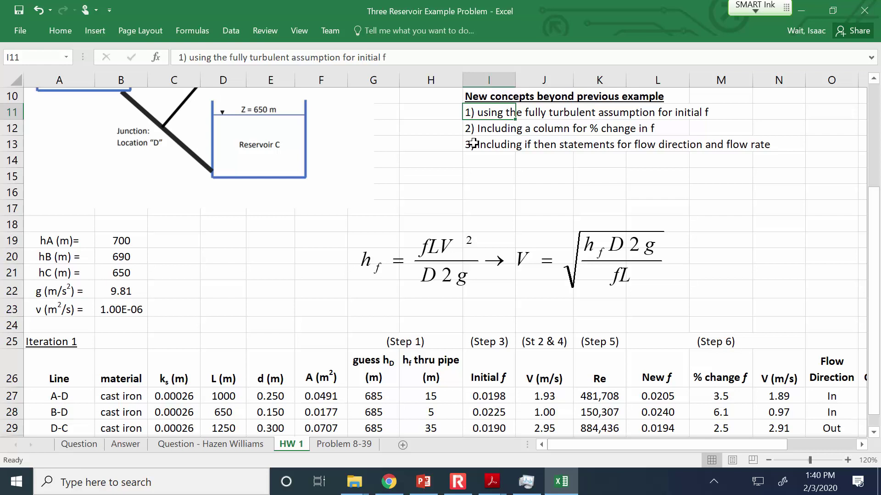
left_click(494, 396)
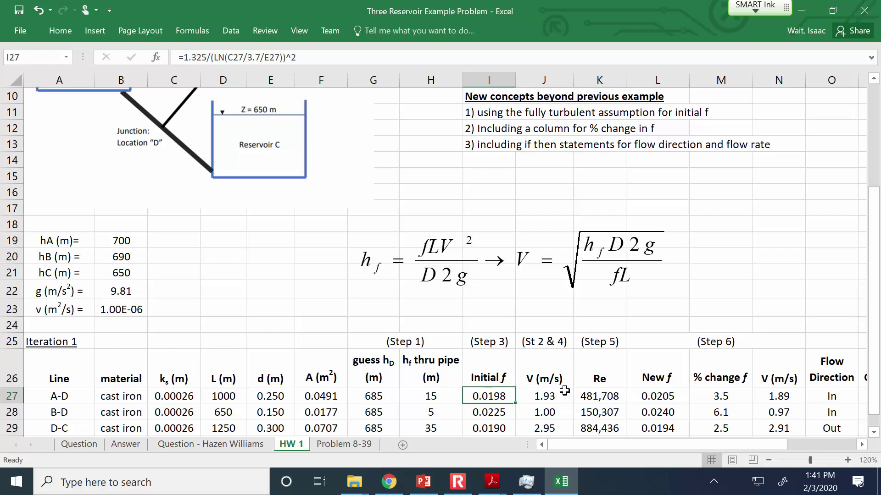
left_click(551, 393)
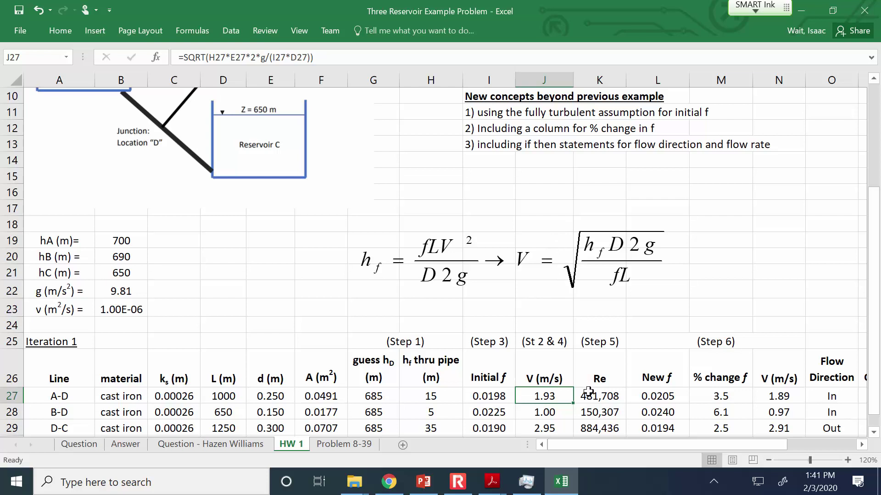
left_click(602, 394)
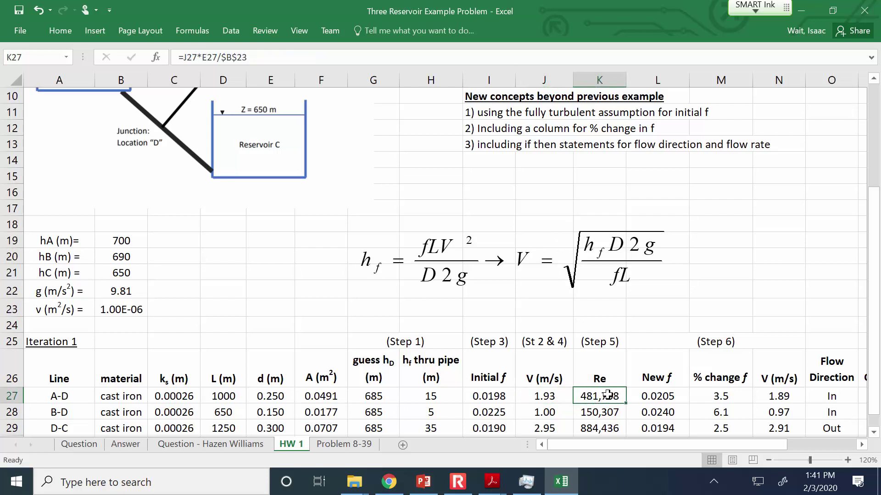
left_click(644, 394)
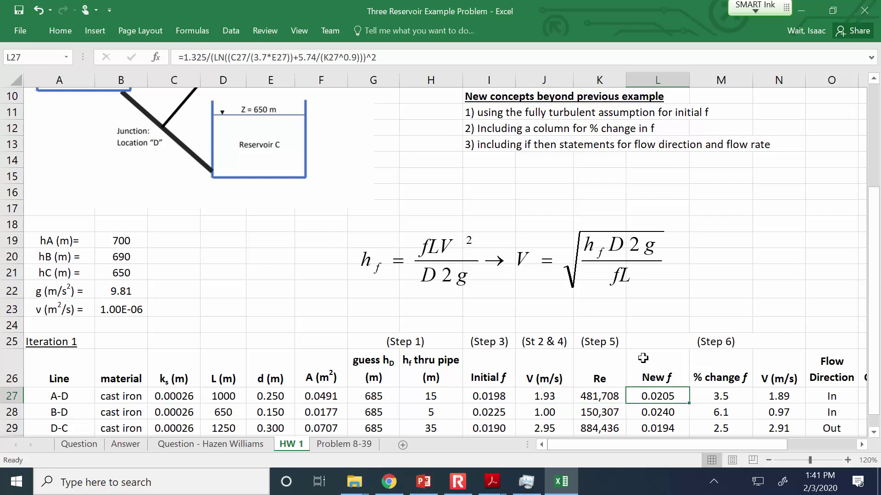
left_click(429, 57)
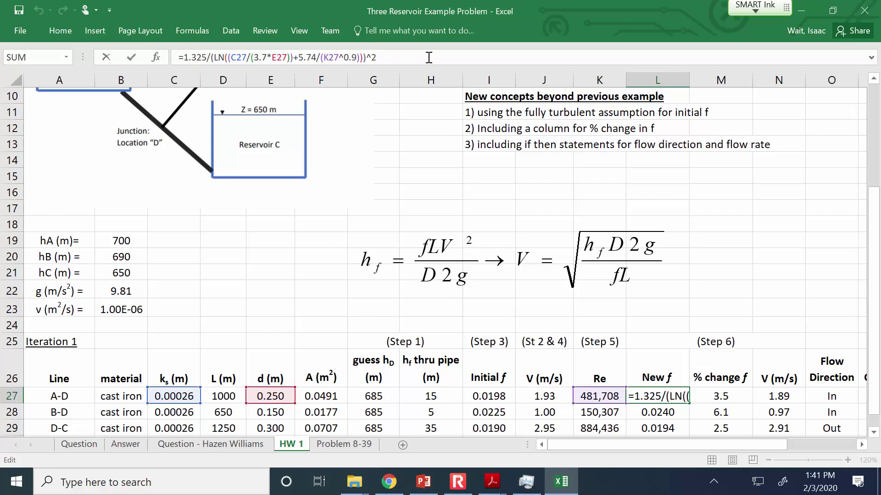
key("Escape")
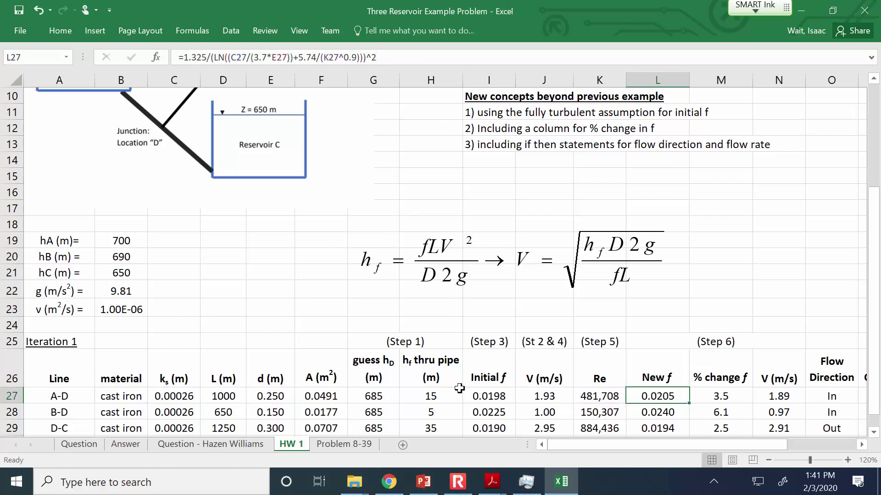
left_click(485, 400)
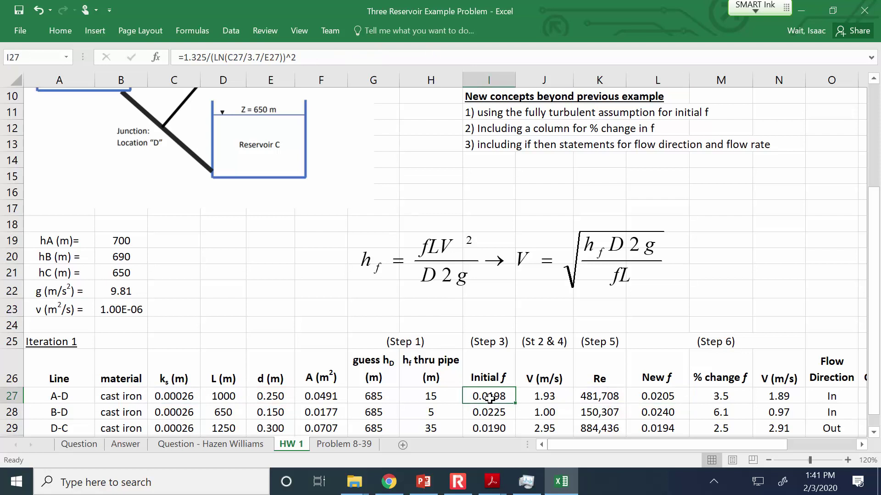
left_click(654, 396)
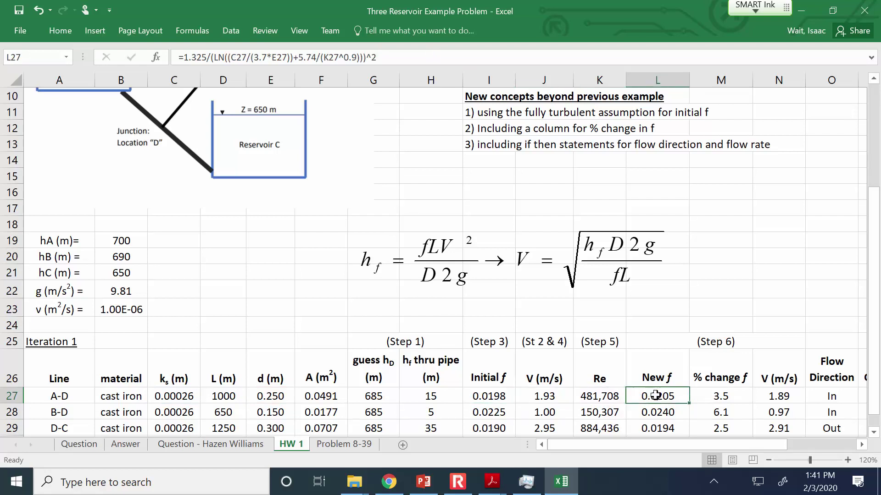
left_click(713, 398)
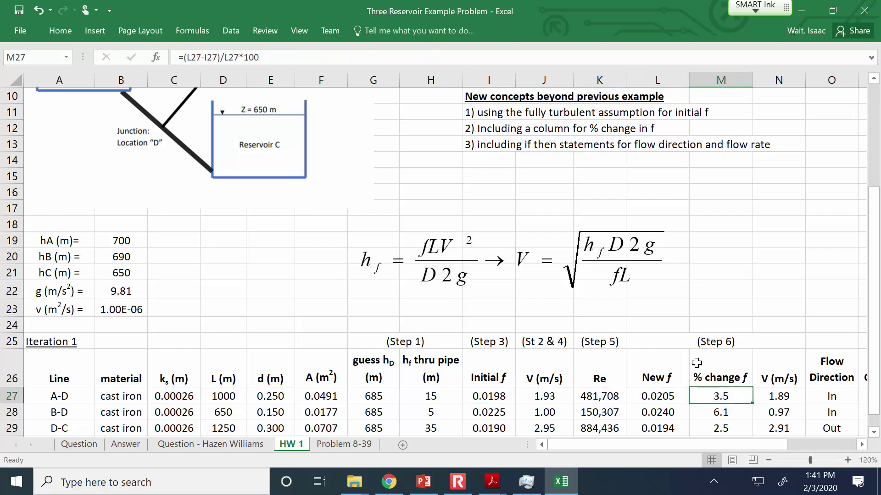
left_click(360, 60)
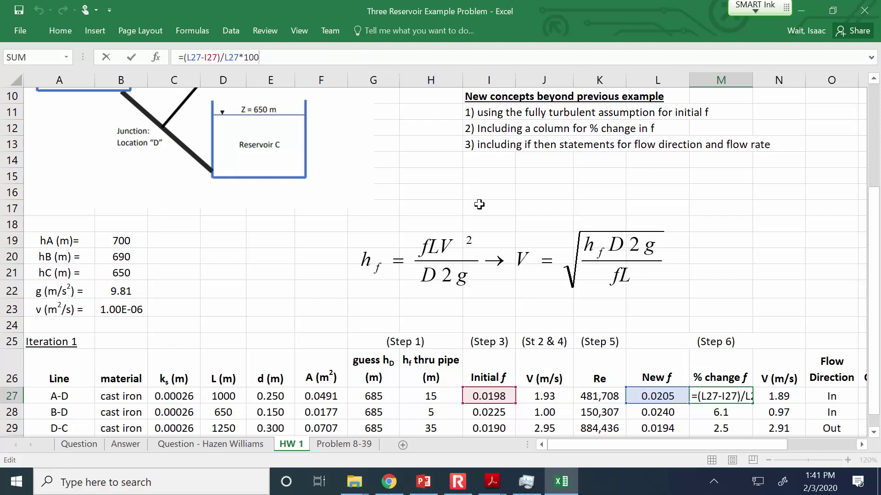
left_click(341, 264)
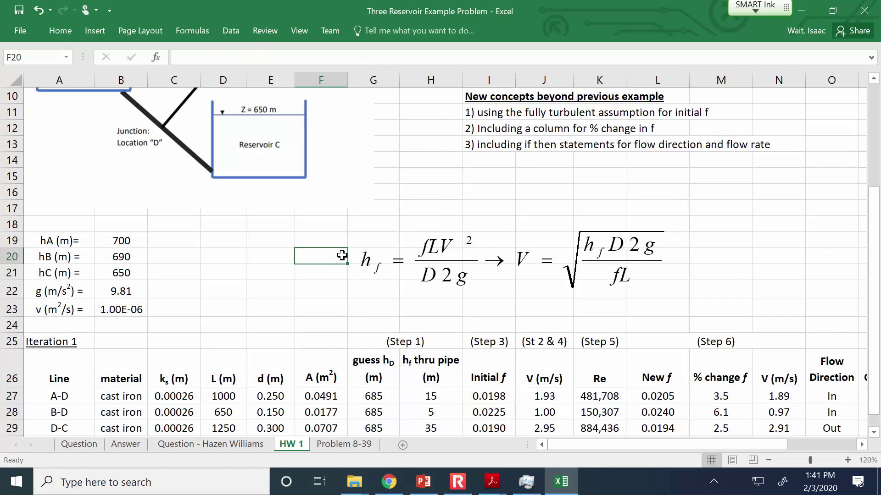
left_click_drag(591, 448, 663, 387)
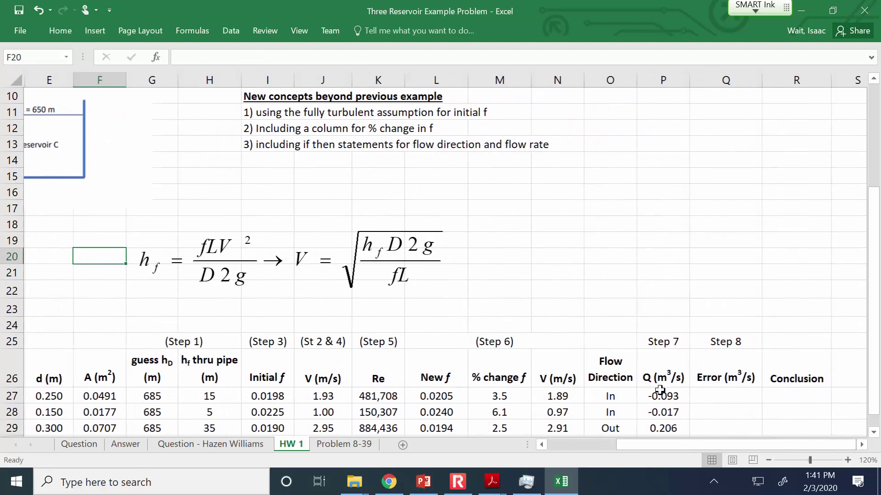
left_click_drag(643, 442, 586, 389)
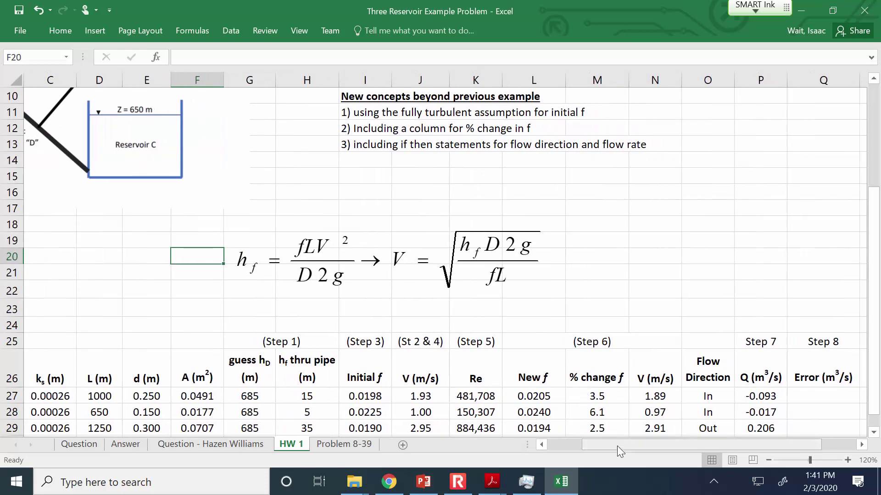
left_click_drag(617, 446, 582, 444)
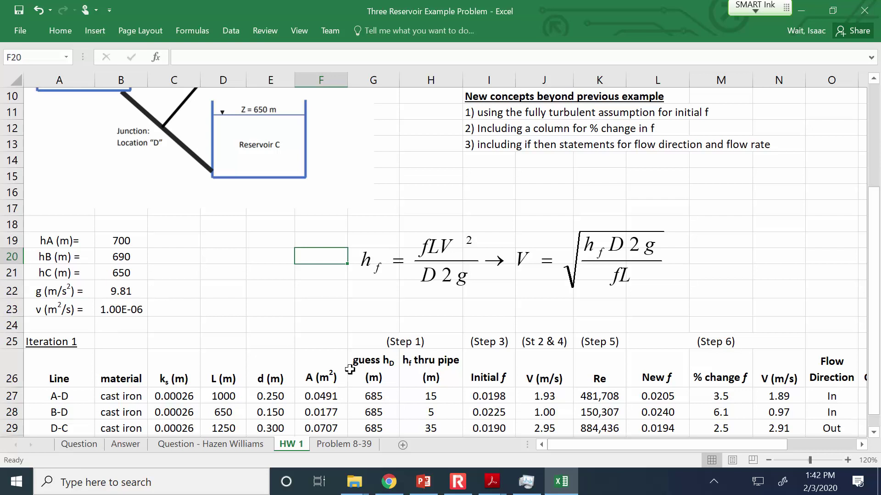
left_click(368, 397)
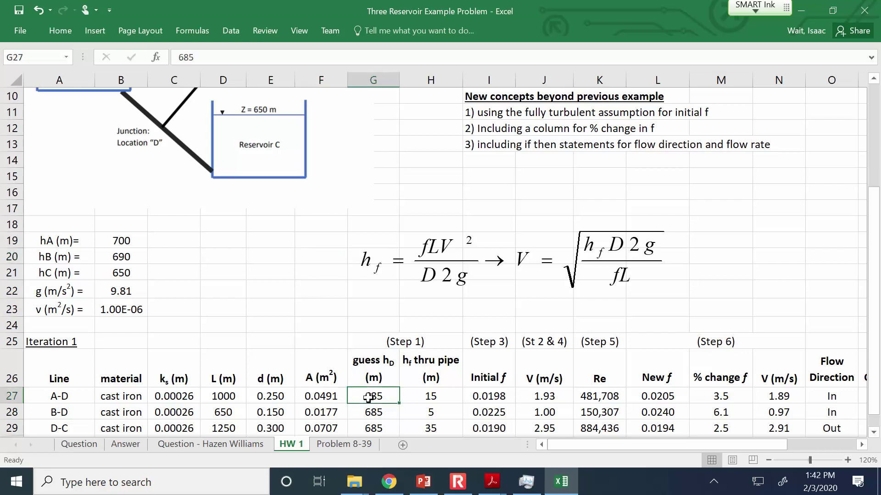
left_click(664, 396)
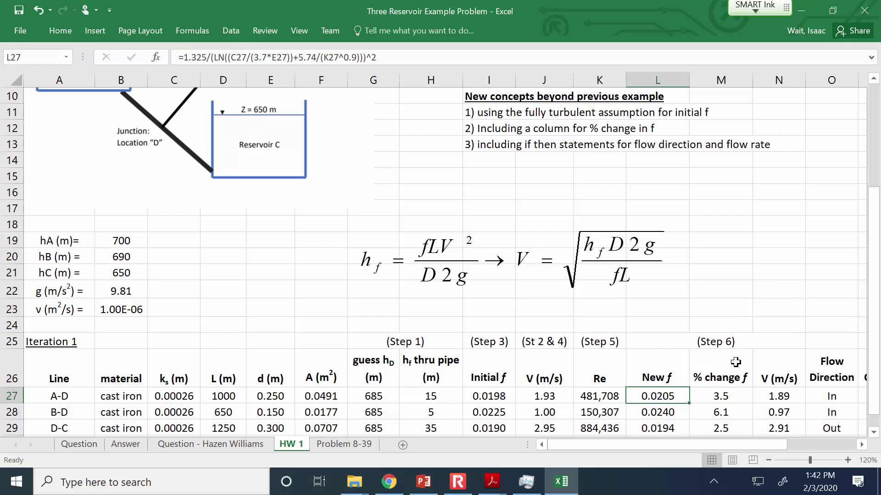
left_click(507, 394)
left_click(656, 392)
left_click(727, 397)
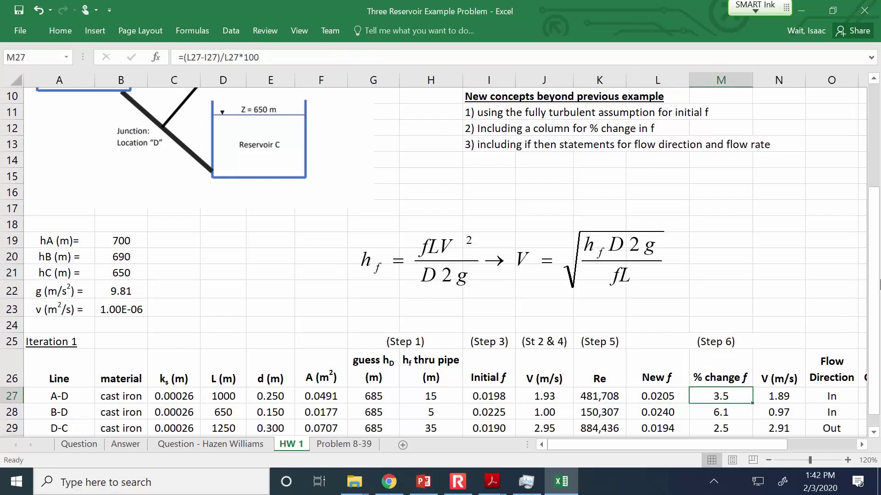
left_click(495, 395)
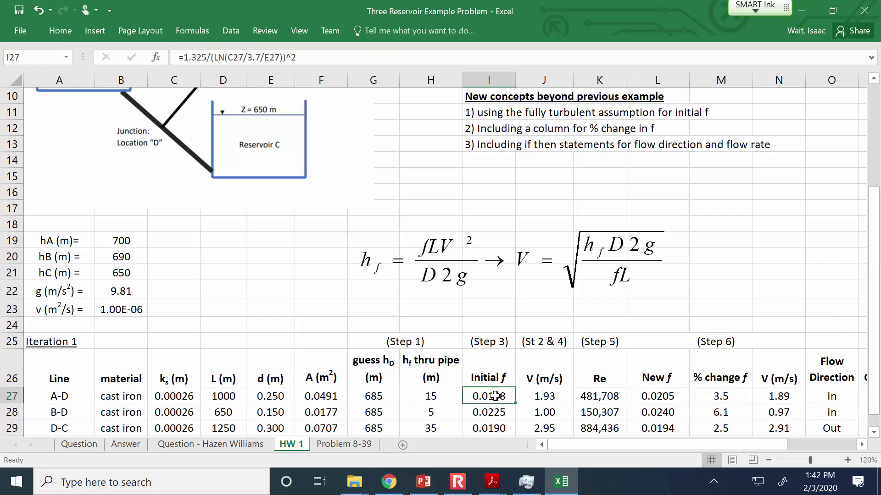
left_click(663, 398)
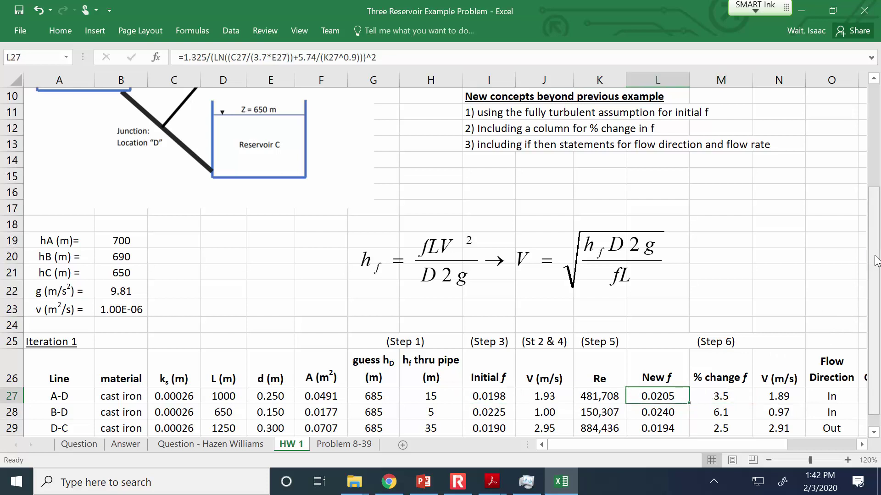
left_click_drag(777, 442, 788, 442)
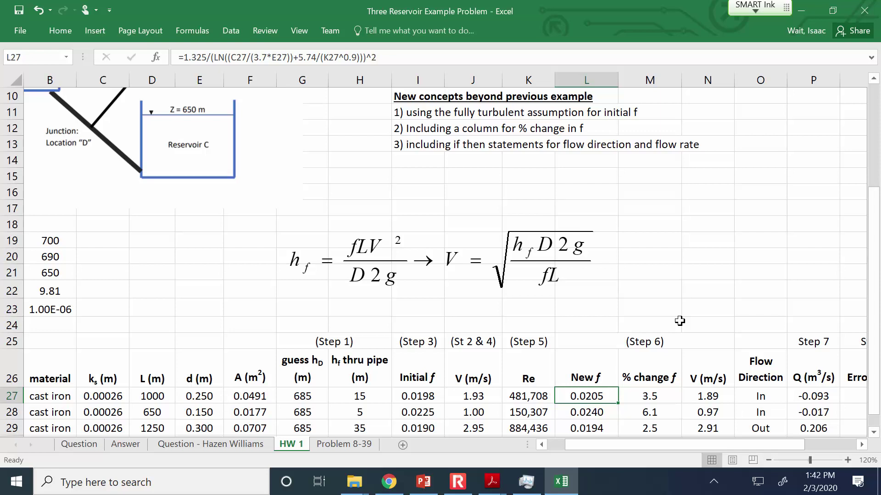
left_click(418, 146)
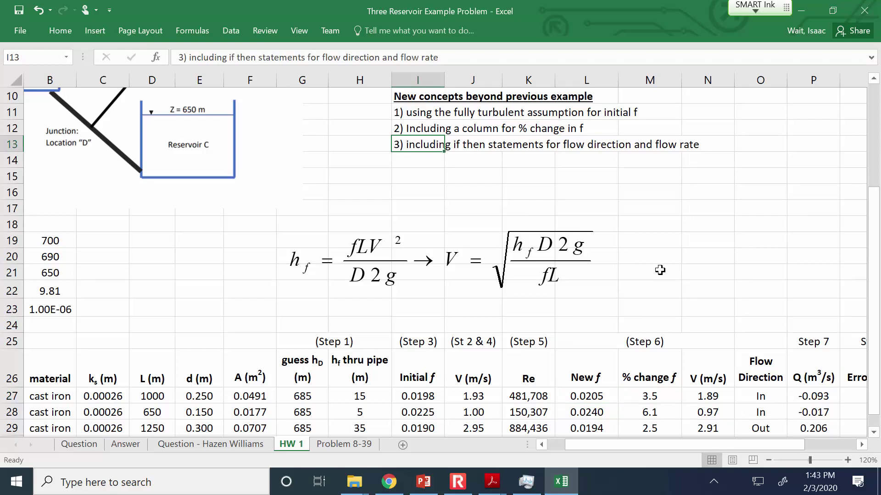
left_click_drag(777, 446, 814, 443)
scroll(797, 444, "down", 3)
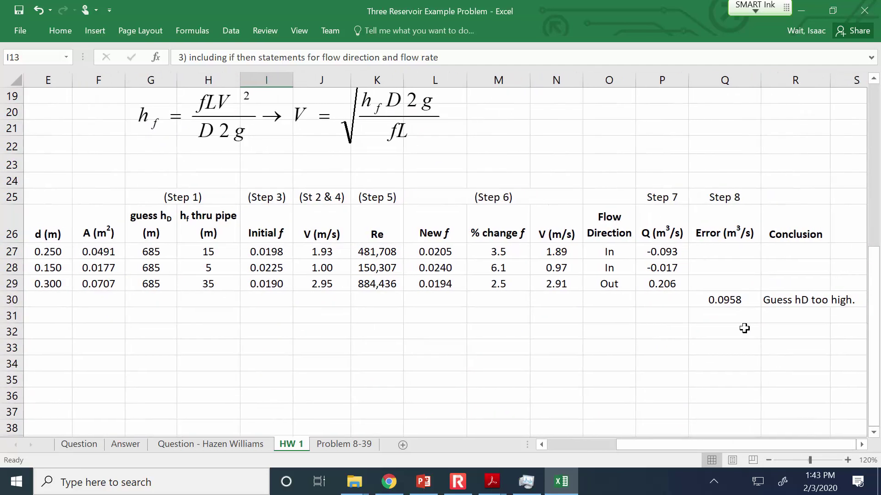
left_click(729, 299)
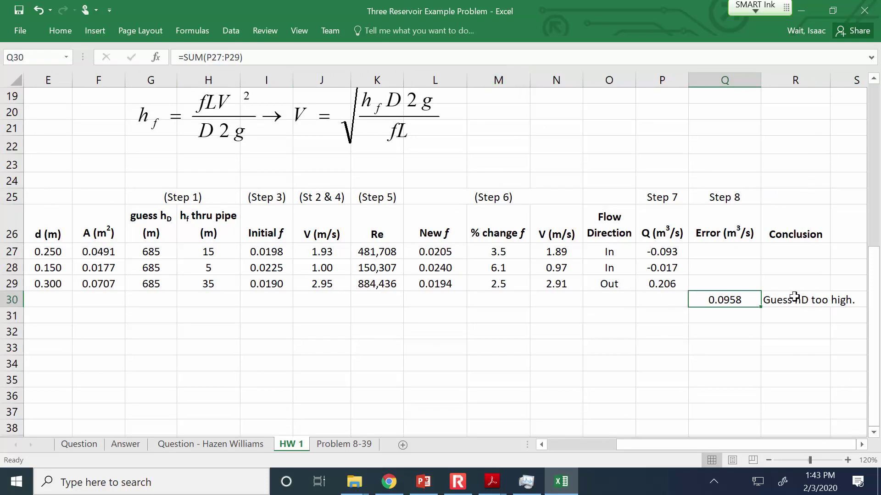
left_click(788, 301)
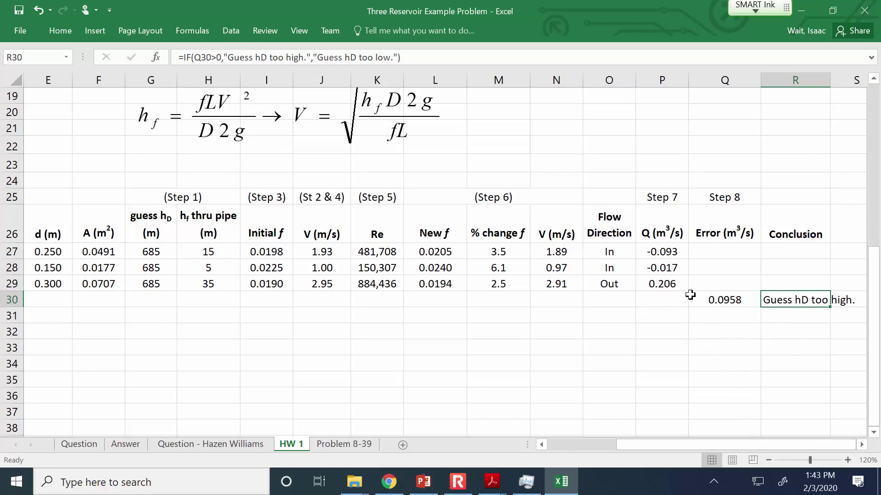
left_click_drag(709, 448, 568, 408)
scroll(422, 335, "up", 4)
scroll(422, 336, "up", 2)
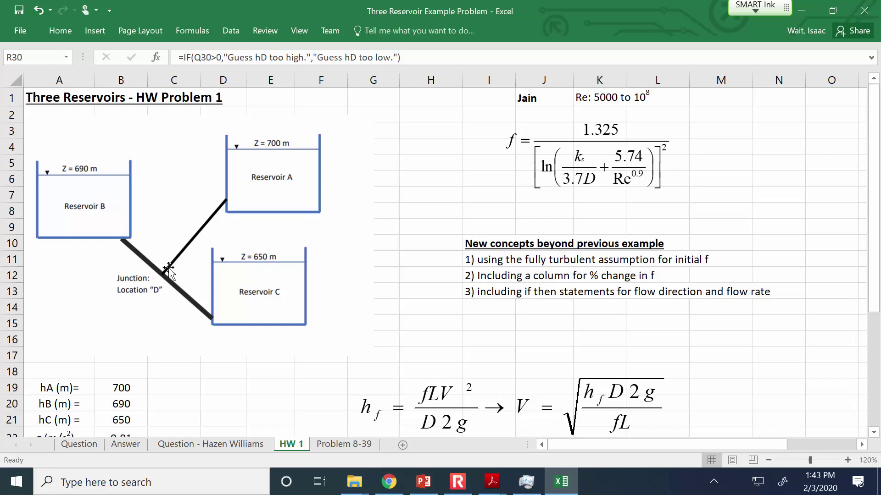
left_click_drag(874, 258, 878, 362)
left_click_drag(776, 444, 849, 445)
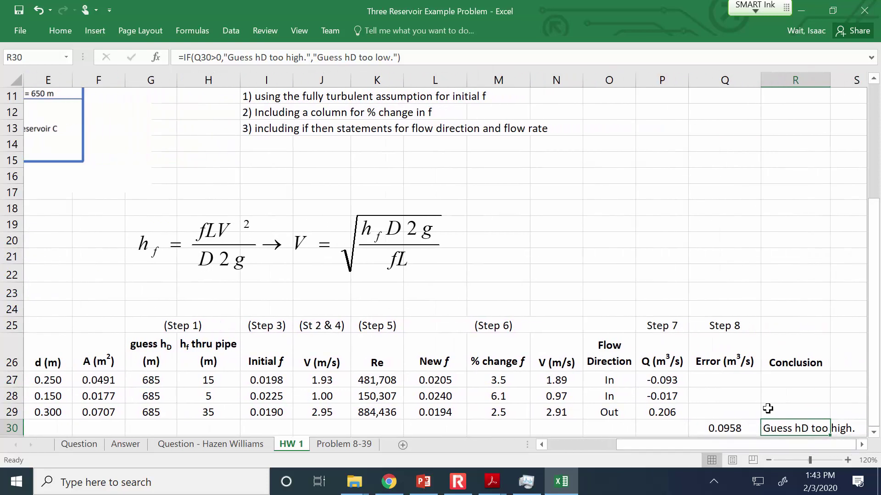
left_click_drag(679, 383, 673, 397)
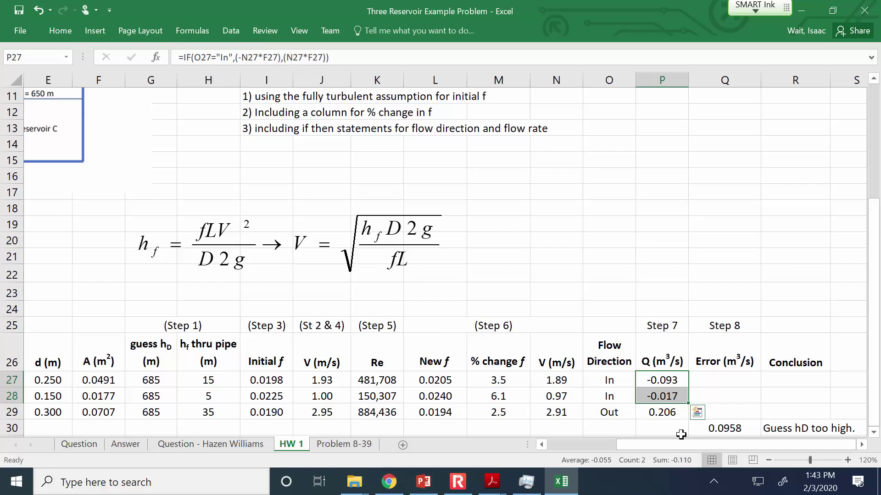
left_click_drag(754, 448, 756, 452)
scroll(671, 414, "down", 1)
left_click(669, 366)
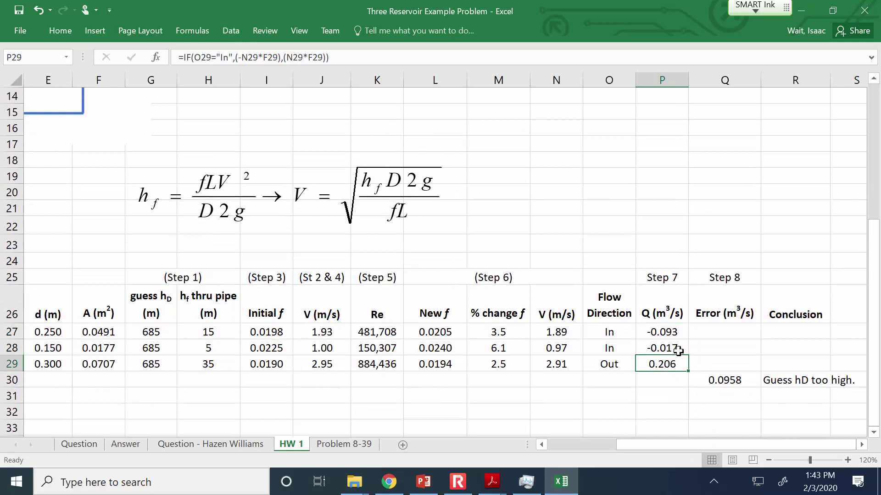
left_click(673, 333)
left_click_drag(740, 446, 624, 428)
left_click_drag(877, 294, 877, 179)
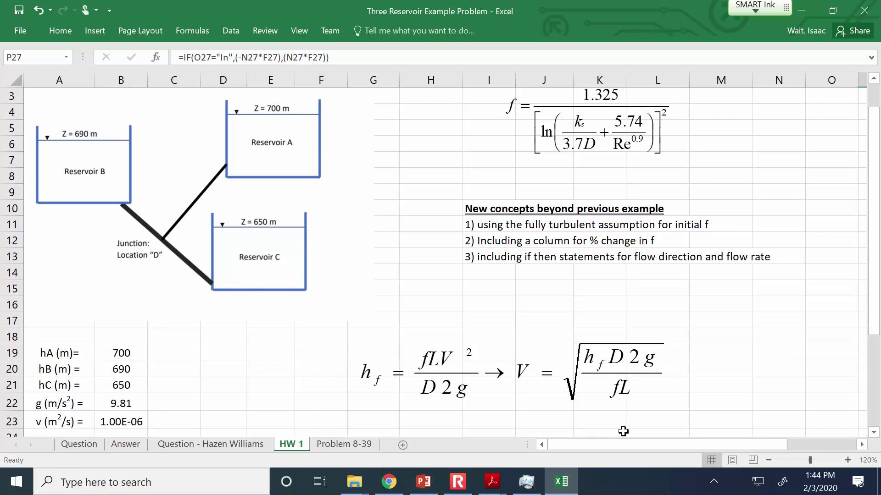
left_click_drag(636, 441, 720, 437)
scroll(727, 385, "down", 5)
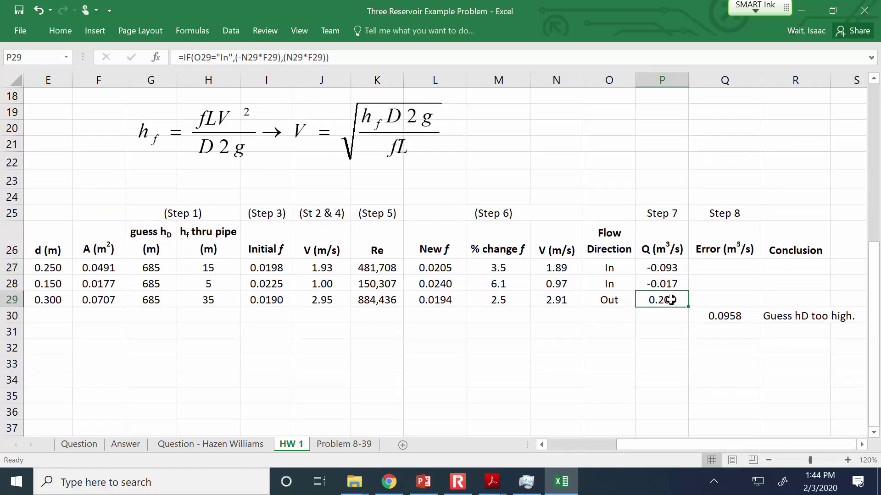
left_click(718, 315)
left_click(775, 314)
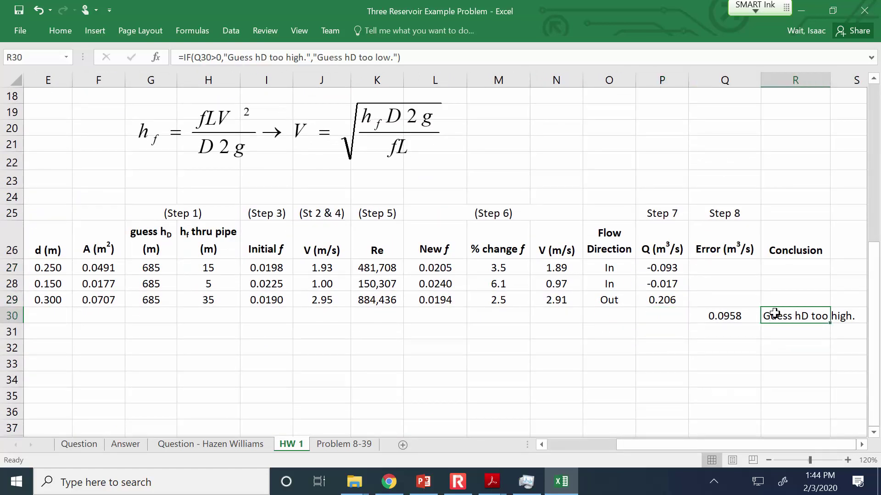
left_click_drag(743, 445, 621, 442)
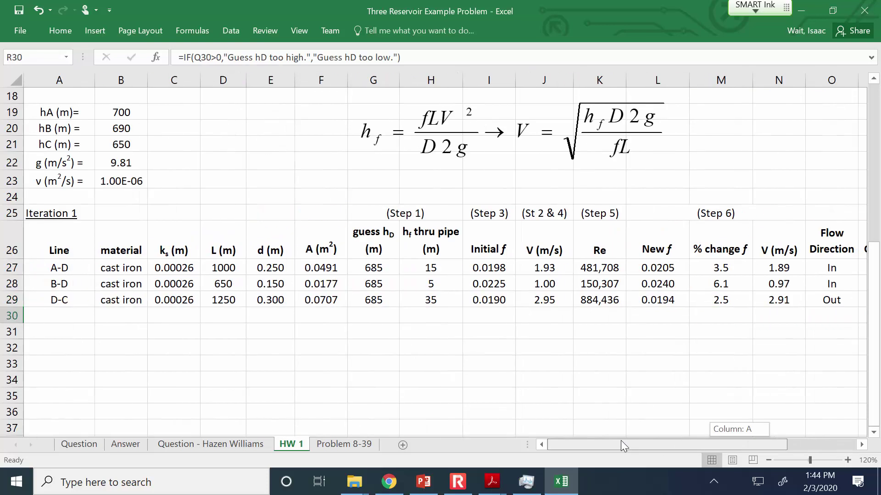
scroll(415, 297, "up", 6)
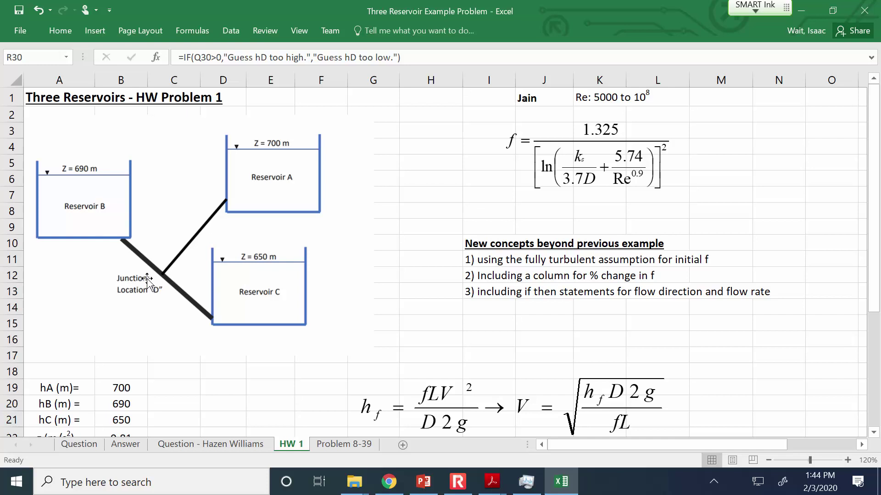
left_click_drag(874, 320, 875, 337)
left_click_drag(787, 445, 826, 444)
scroll(705, 367, "down", 2)
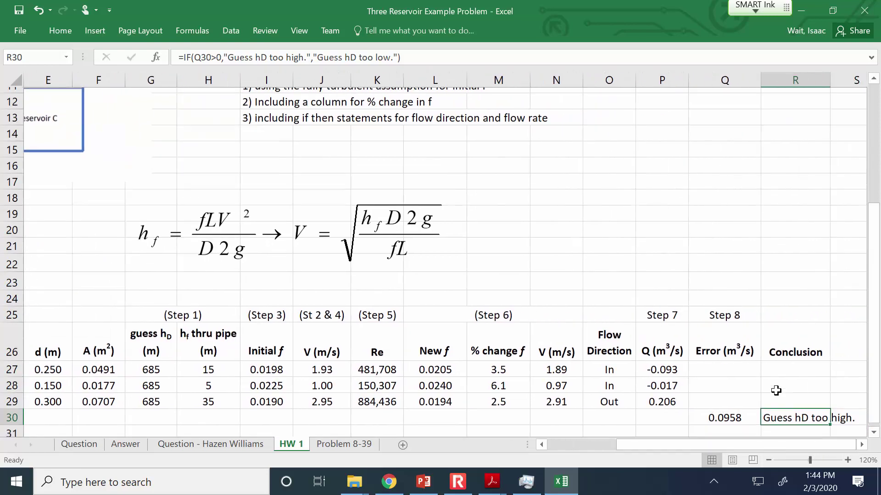
left_click(666, 317)
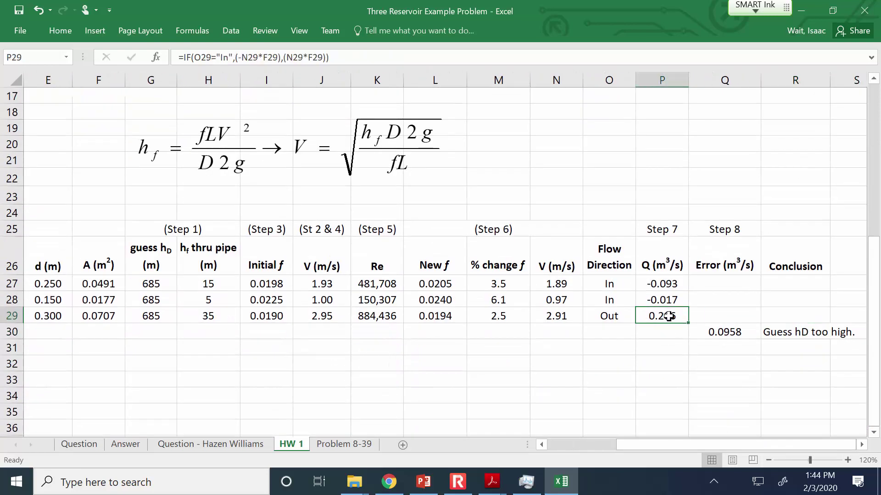
left_click(722, 329)
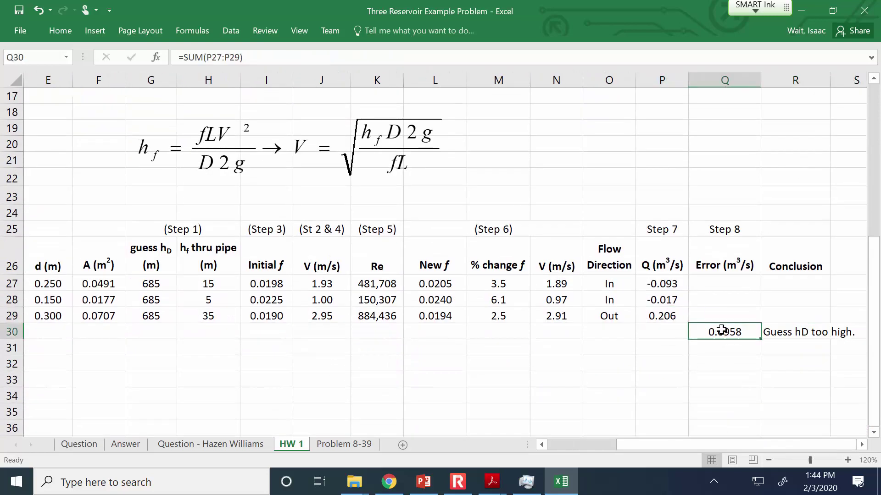
left_click(668, 316)
left_click(678, 284)
left_click_drag(678, 284, 678, 298)
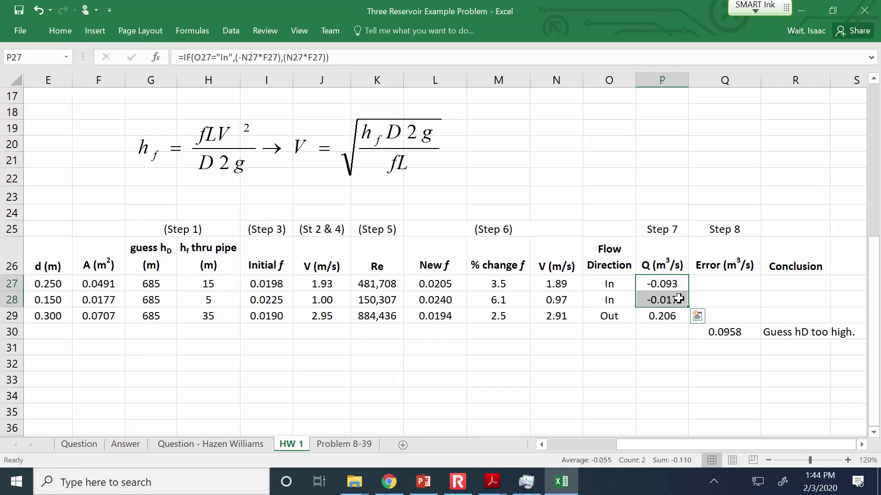
left_click(793, 336)
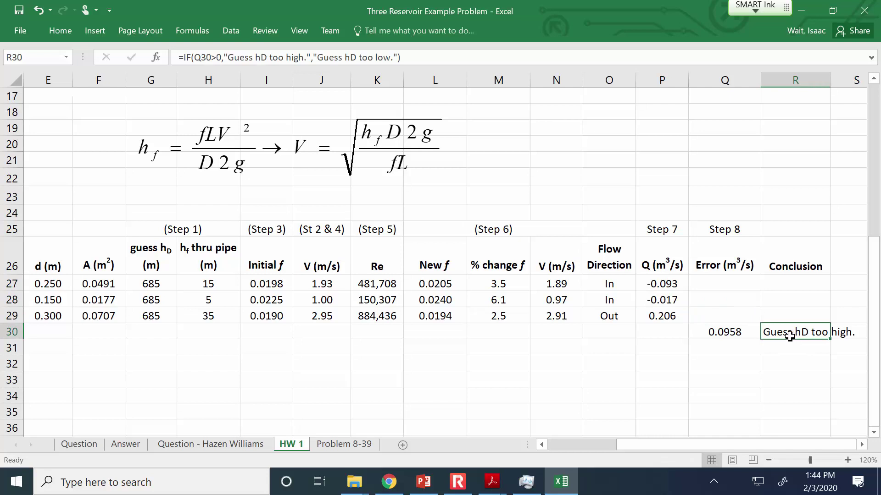
left_click(736, 334)
left_click_drag(709, 444, 640, 440)
scroll(416, 304, "up", 6)
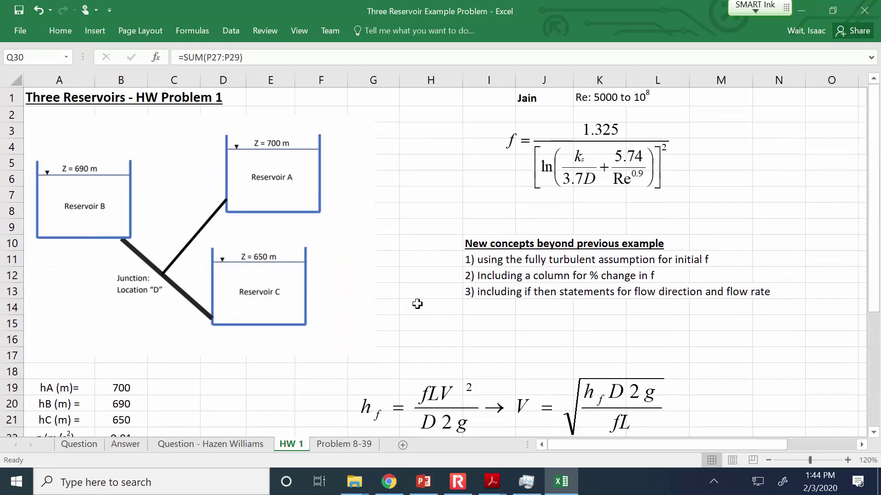
scroll(393, 303, "down", 6)
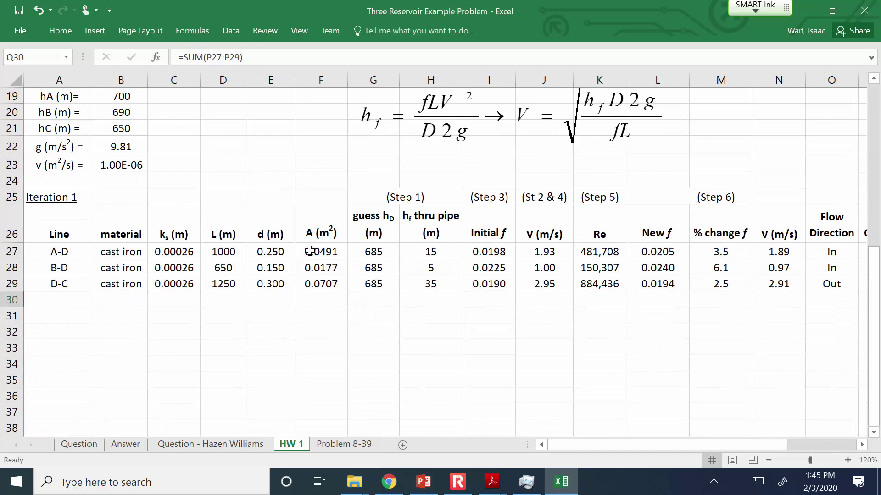
Step: Change the junction head guess in G27 from 685 to 655 m
left_click(379, 252)
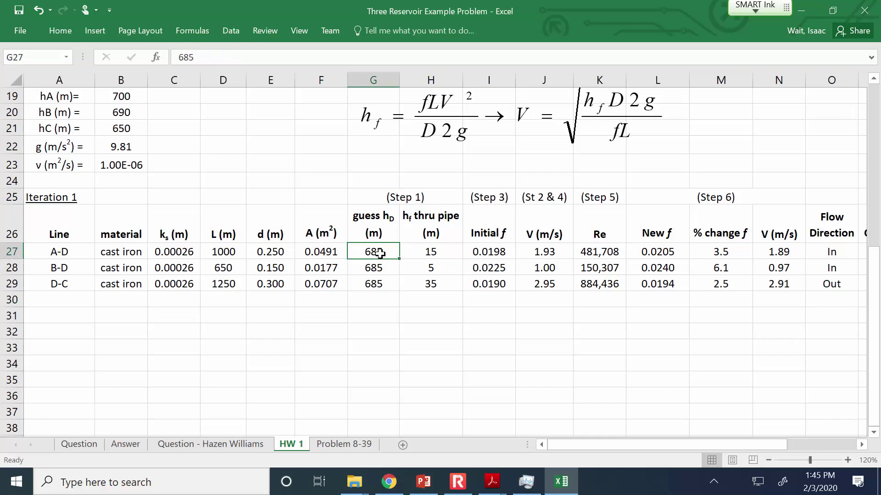
double_click(380, 253)
key("BackSpace")
key("BackSpace")
type("55")
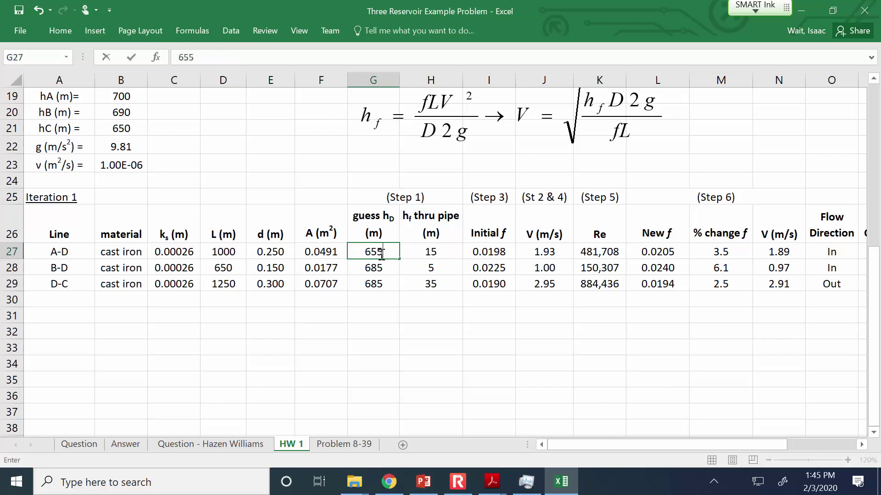
key("Return")
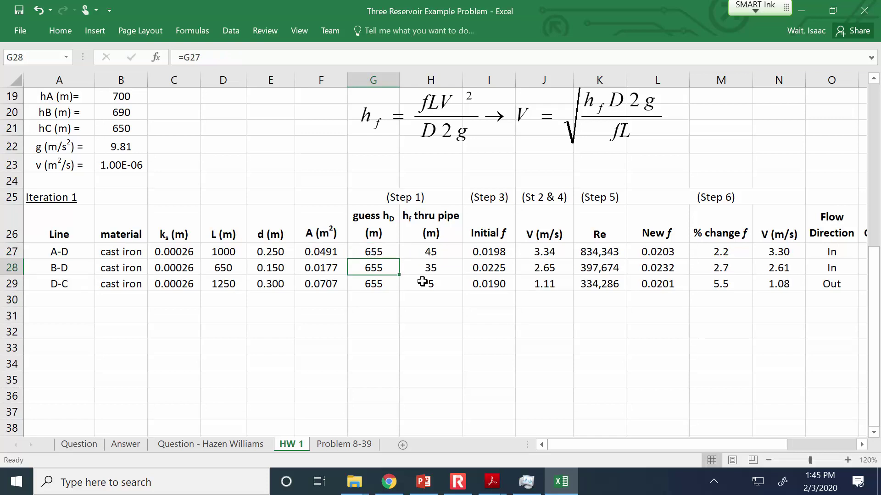
left_click_drag(609, 444, 691, 438)
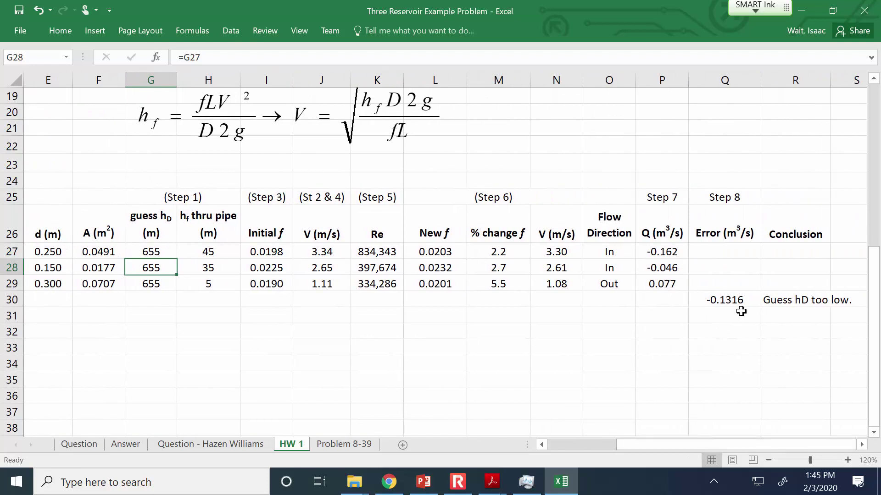
Step: Review R30's IF conclusion formula unchanged, which now reports 'Guess hD too low.'
left_click(772, 302)
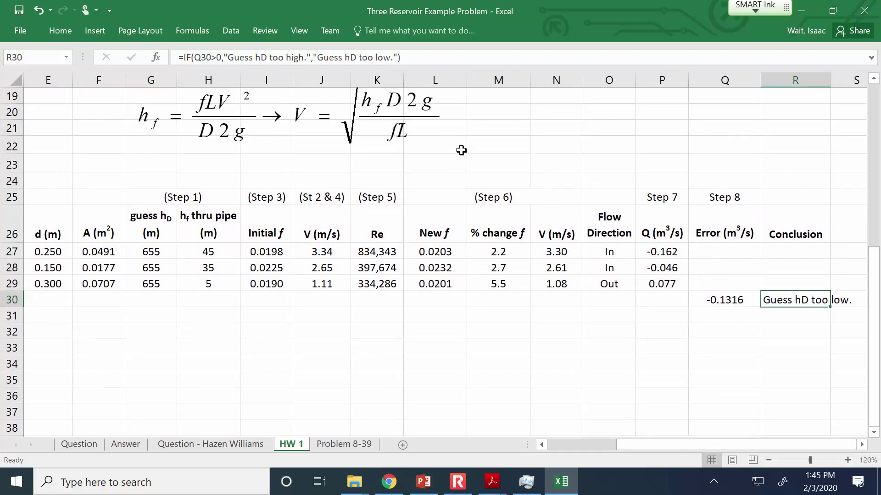
left_click(399, 62)
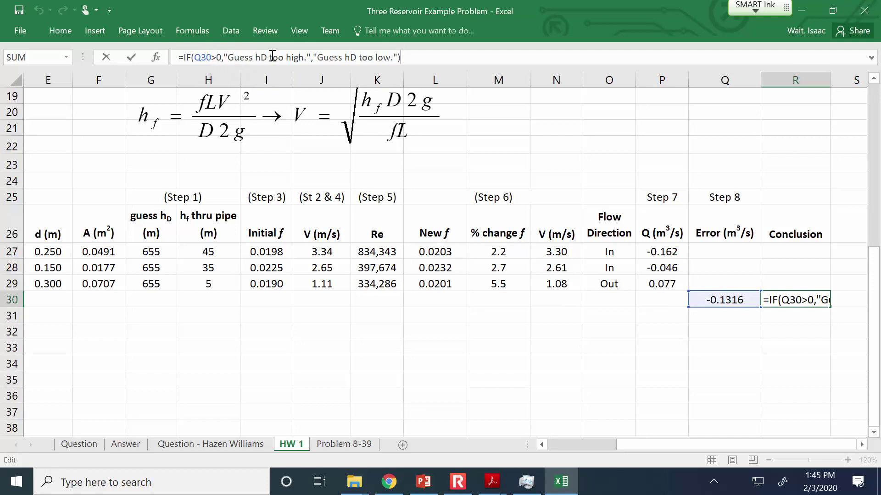
left_click(316, 60)
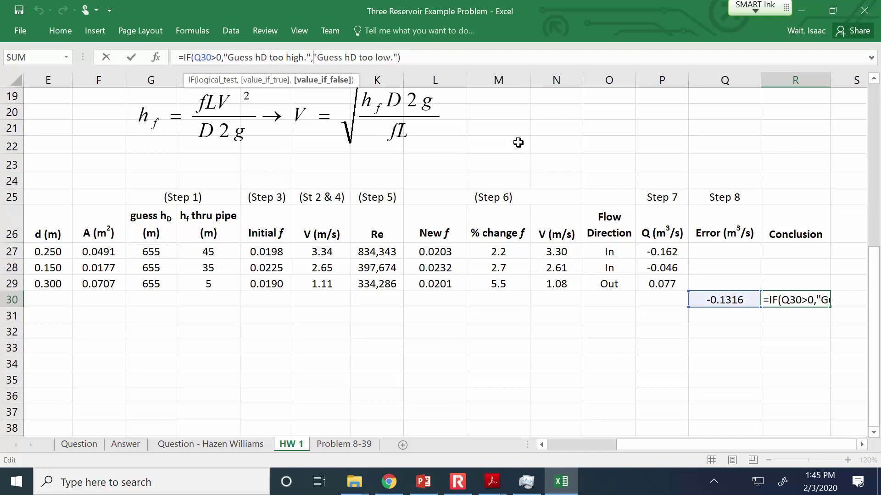
key("ctrl+Return")
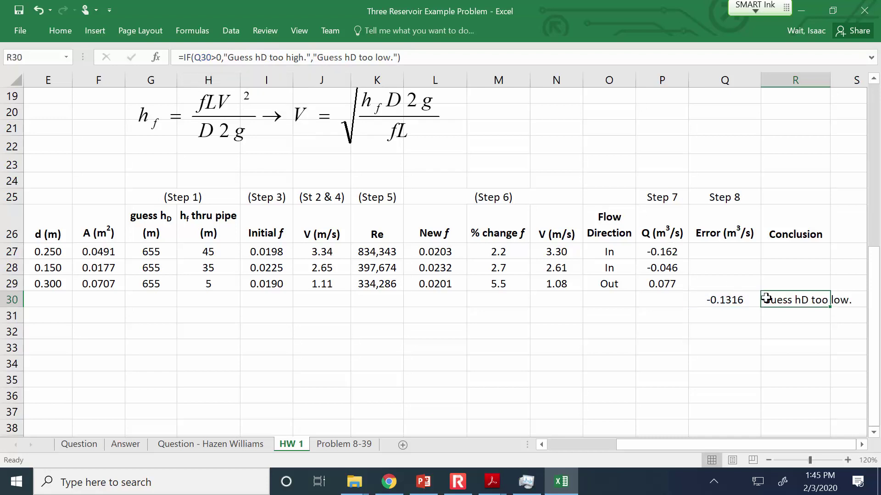
left_click_drag(716, 445, 648, 435)
left_click(192, 253)
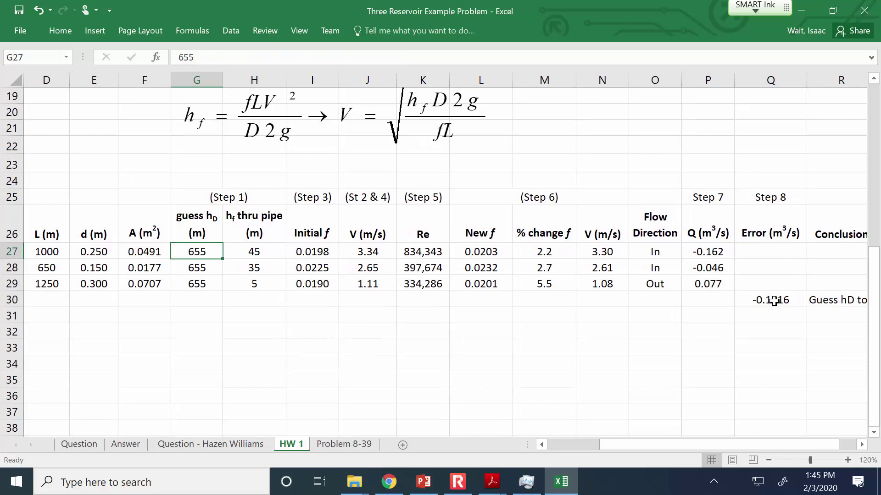
Step: Goal Seek Q30 to 0 by changing G27, giving hD 671.5897 m and error -0.0006
left_click(226, 29)
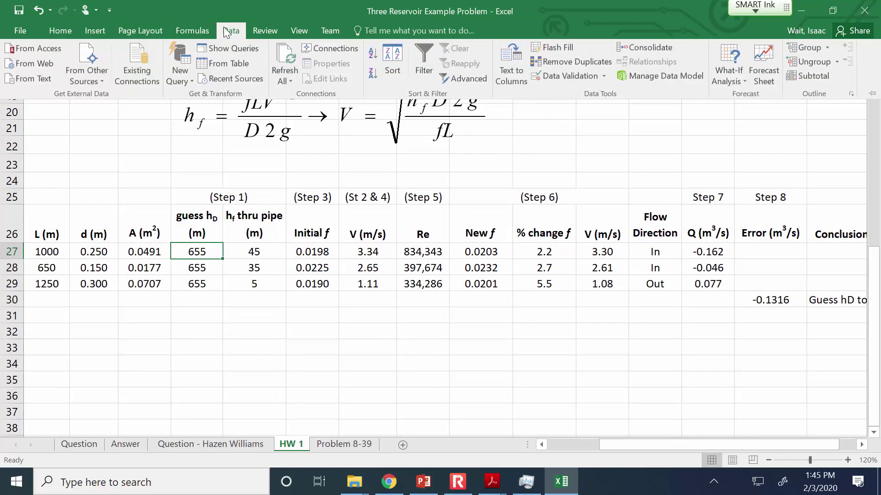
left_click(738, 61)
left_click(748, 111)
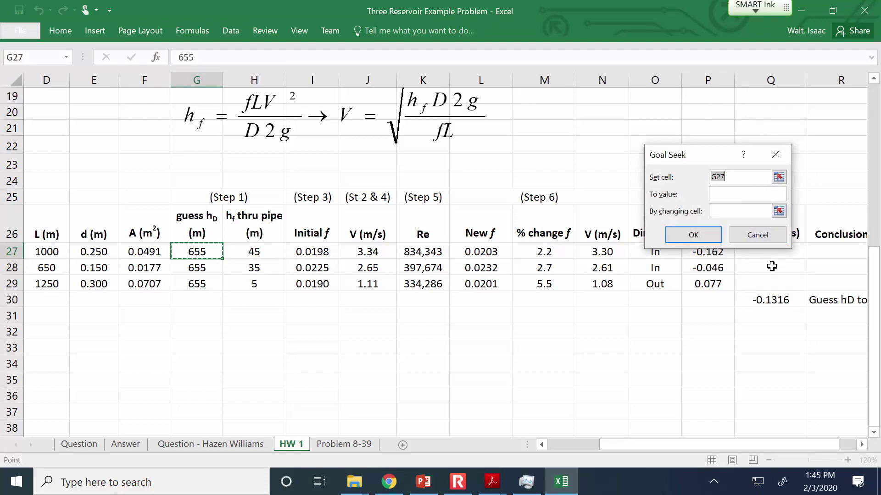
left_click(773, 300)
left_click(759, 196)
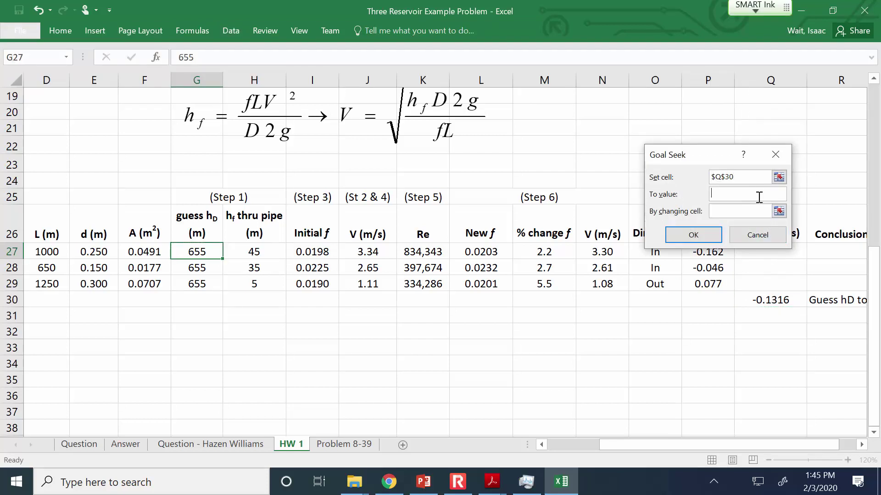
left_click(779, 211)
left_click(190, 252)
left_click(783, 173)
left_click(715, 235)
left_click(714, 235)
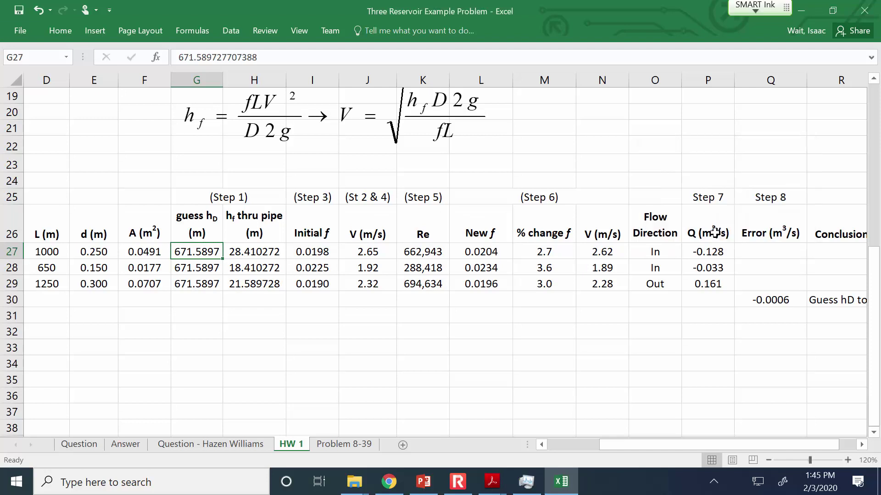
left_click(546, 254)
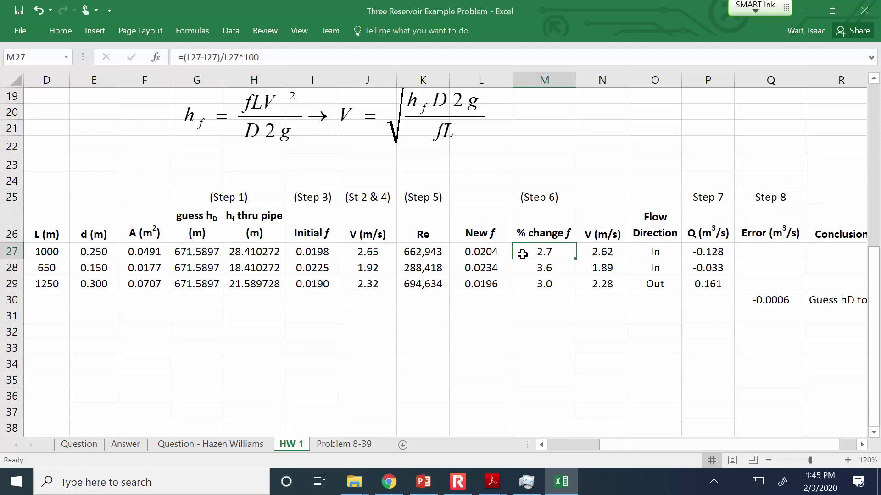
left_click(484, 251)
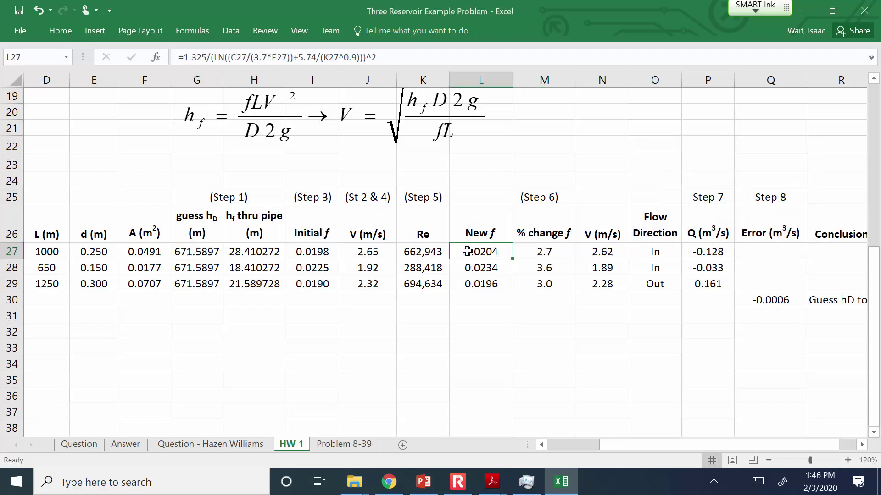
left_click(322, 252)
left_click(485, 252)
left_click_drag(668, 448, 612, 444)
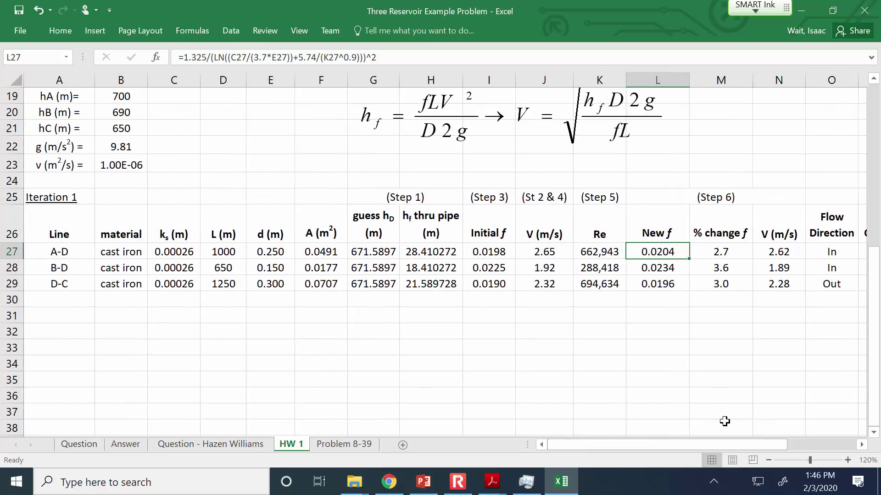
left_click(768, 459)
left_click(769, 460)
left_click(769, 460)
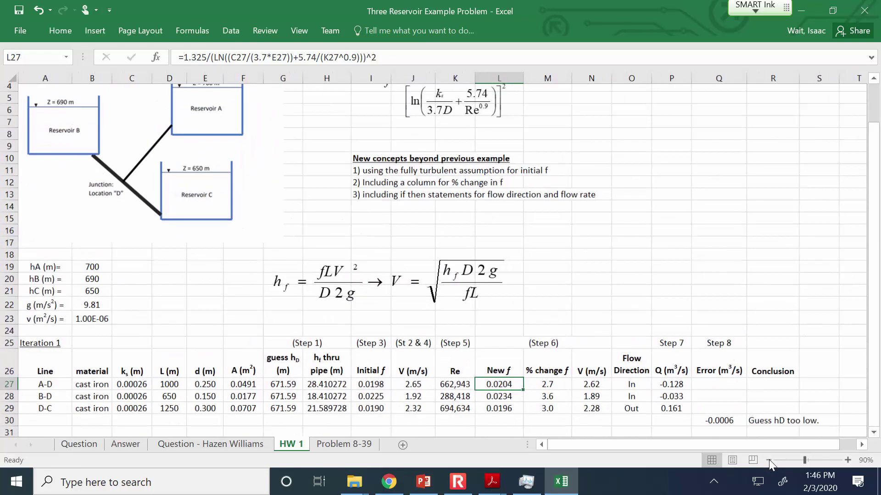
left_click(768, 460)
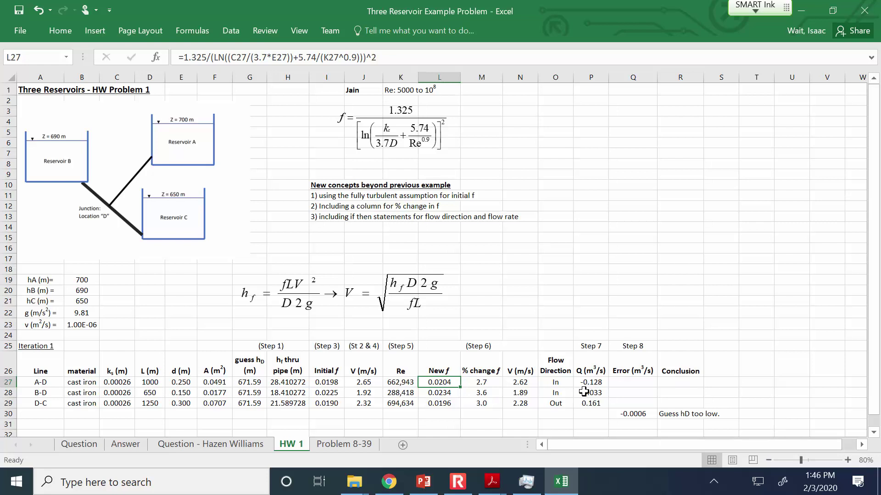
left_click(847, 460)
left_click(847, 459)
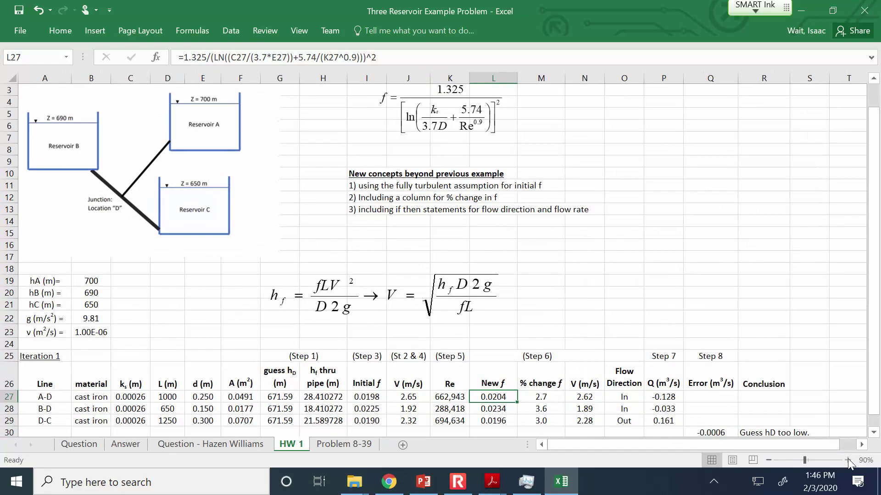
left_click(847, 460)
left_click(847, 460)
left_click_drag(744, 445, 692, 445)
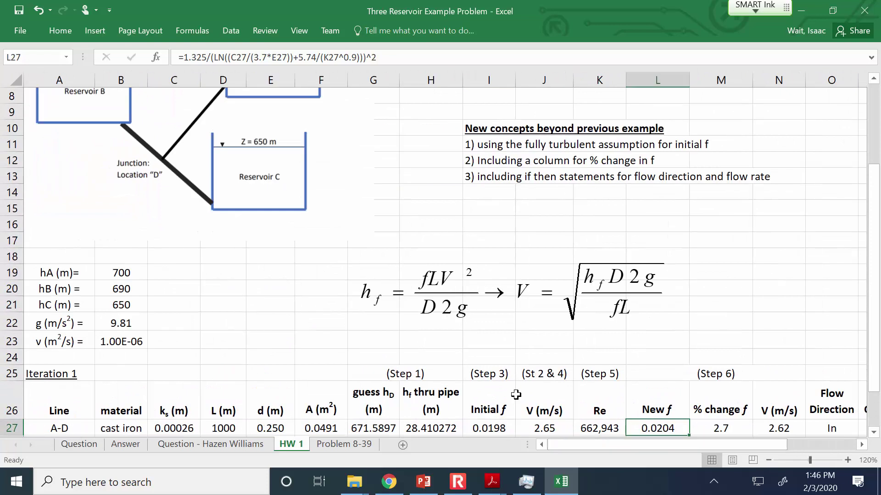
scroll(207, 278, "up", 3)
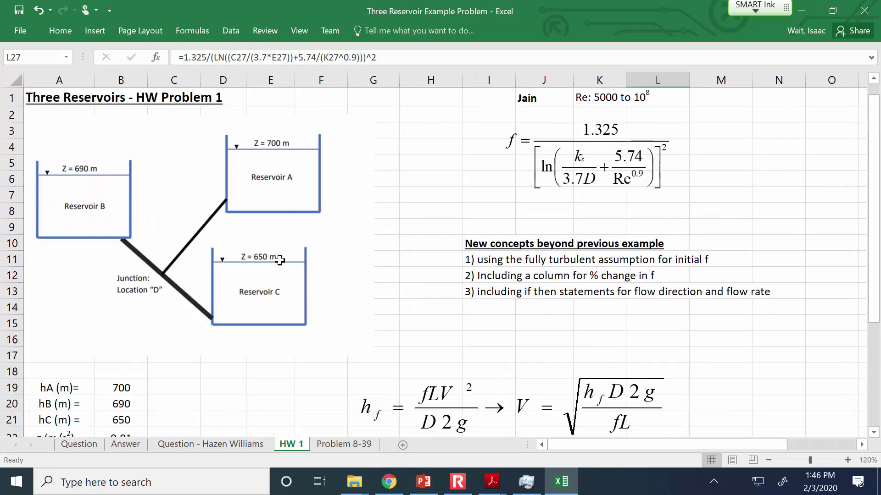
left_click(164, 275)
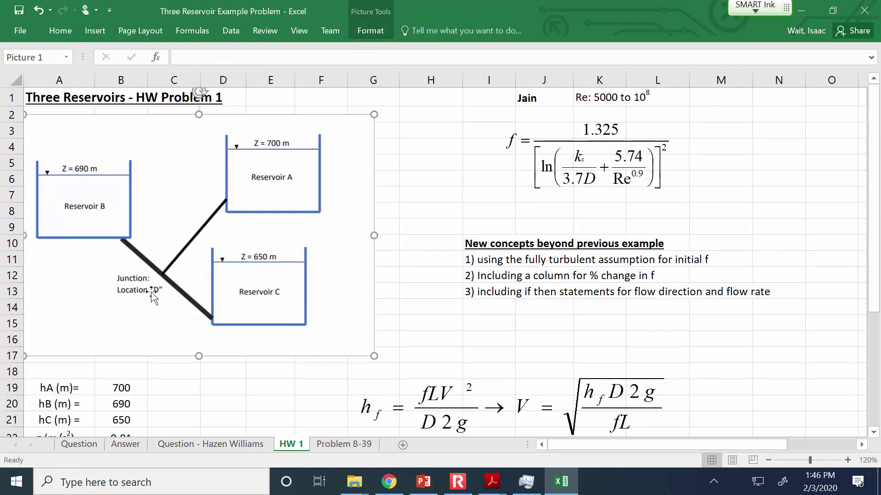